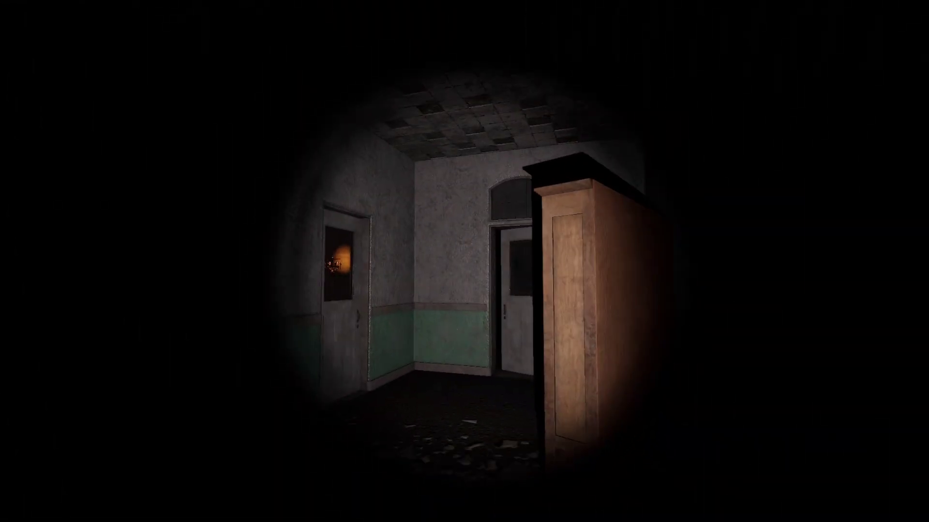
pyautogui.press('2')
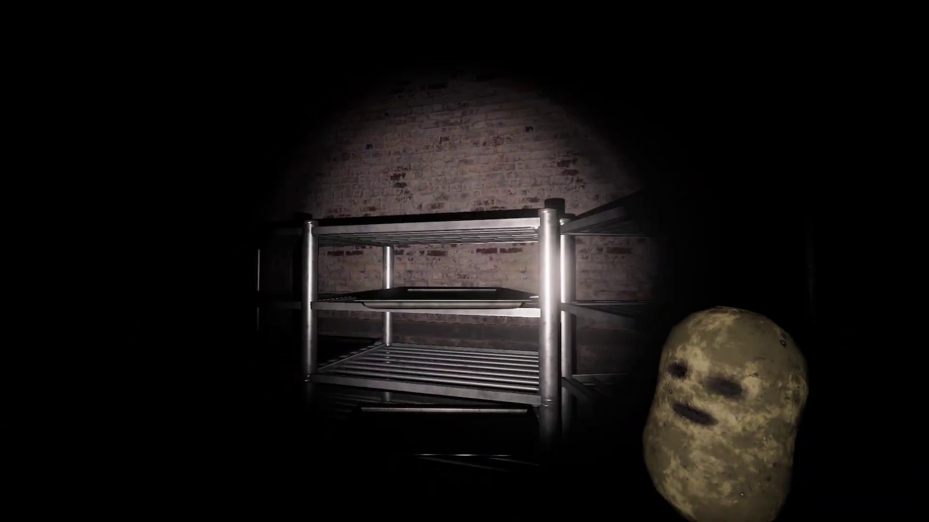
pyautogui.press('g')
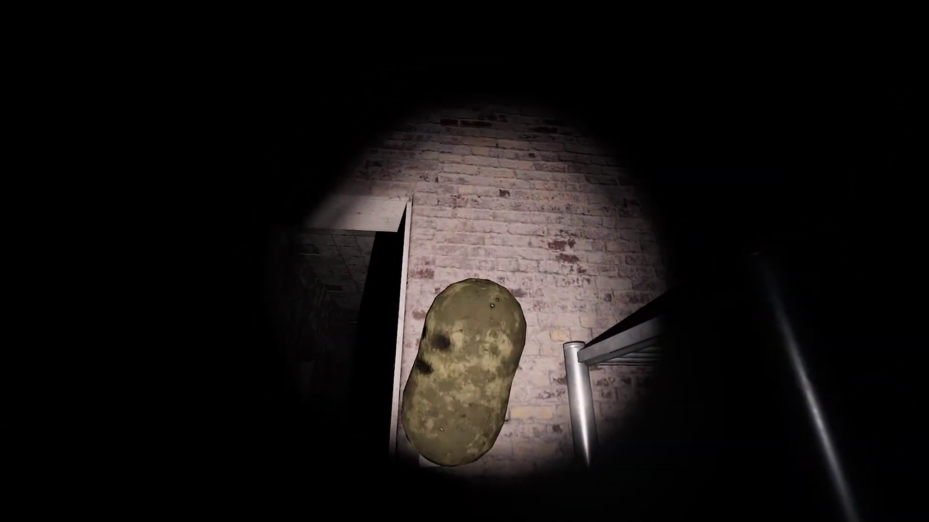